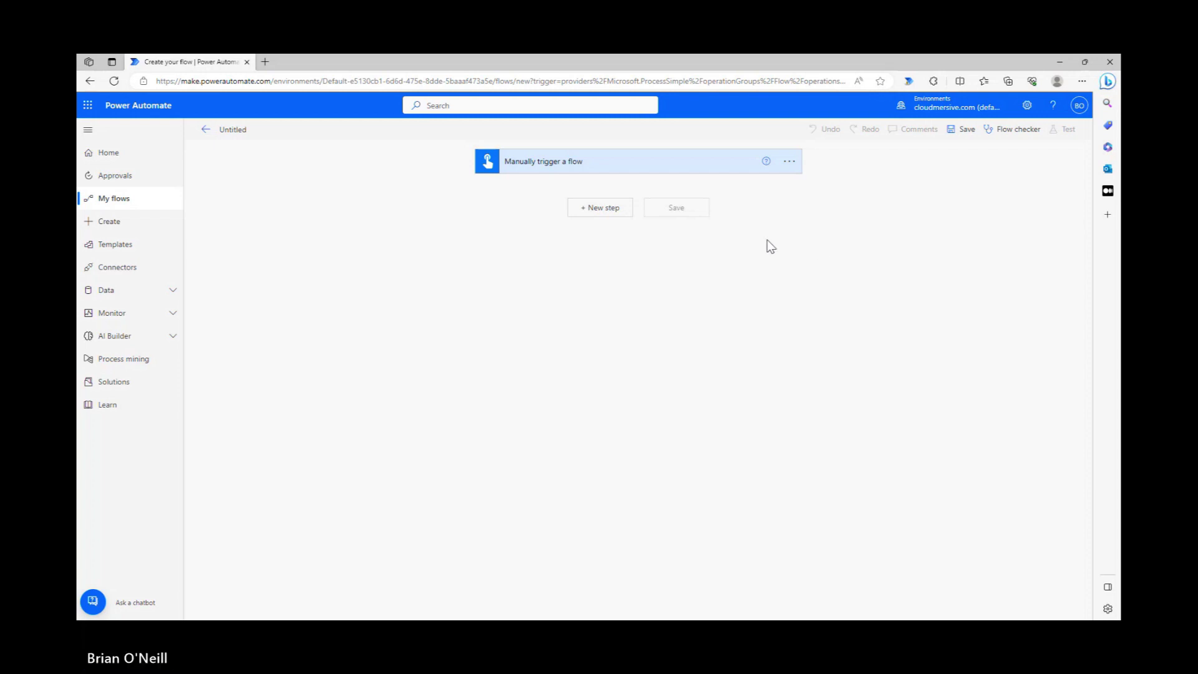
Add a SharePoint 'Get file content' step after the trigger, choose its site, and browse for the file
{"action": "left_click", "coordinate": [622, 215]}
{"action": "type", "text": "get file "}
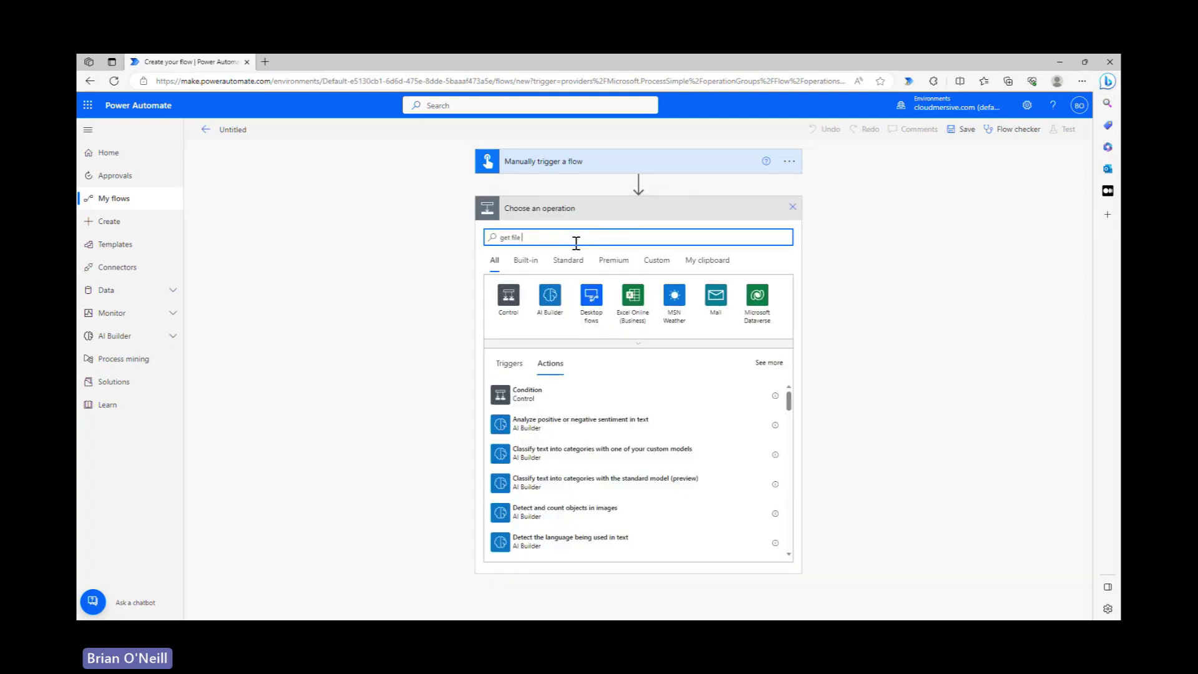
{"action": "type", "text": "content"}
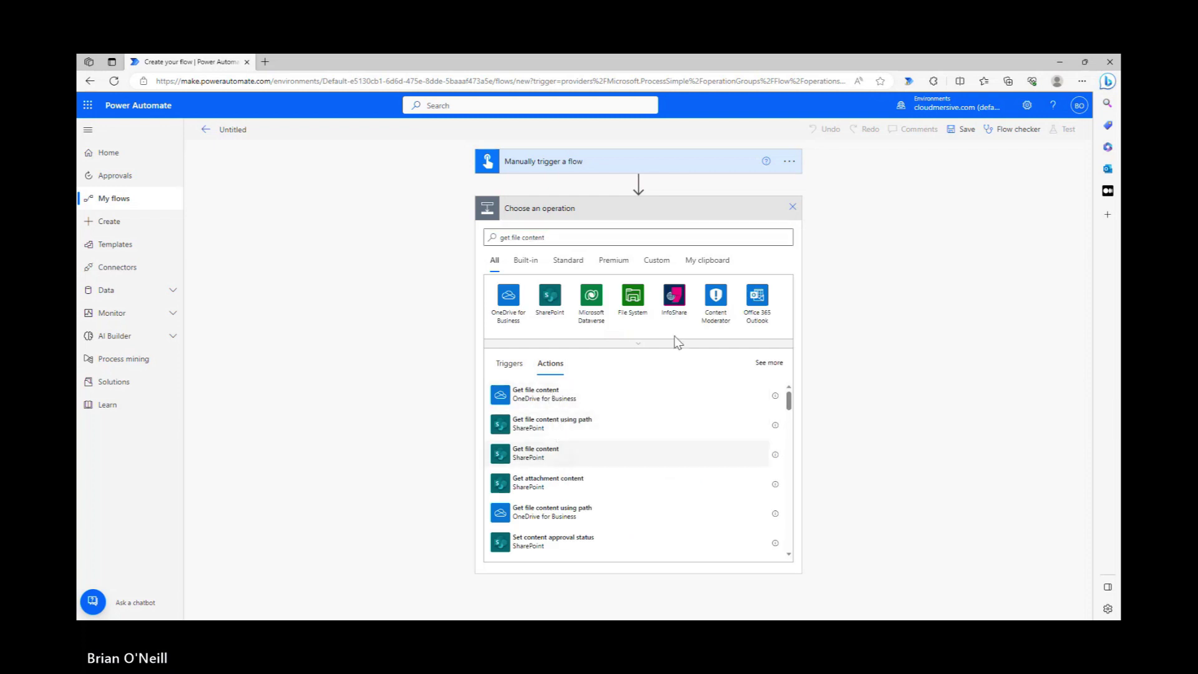
{"action": "left_click", "coordinate": [535, 453]}
{"action": "left_click", "coordinate": [779, 233]}
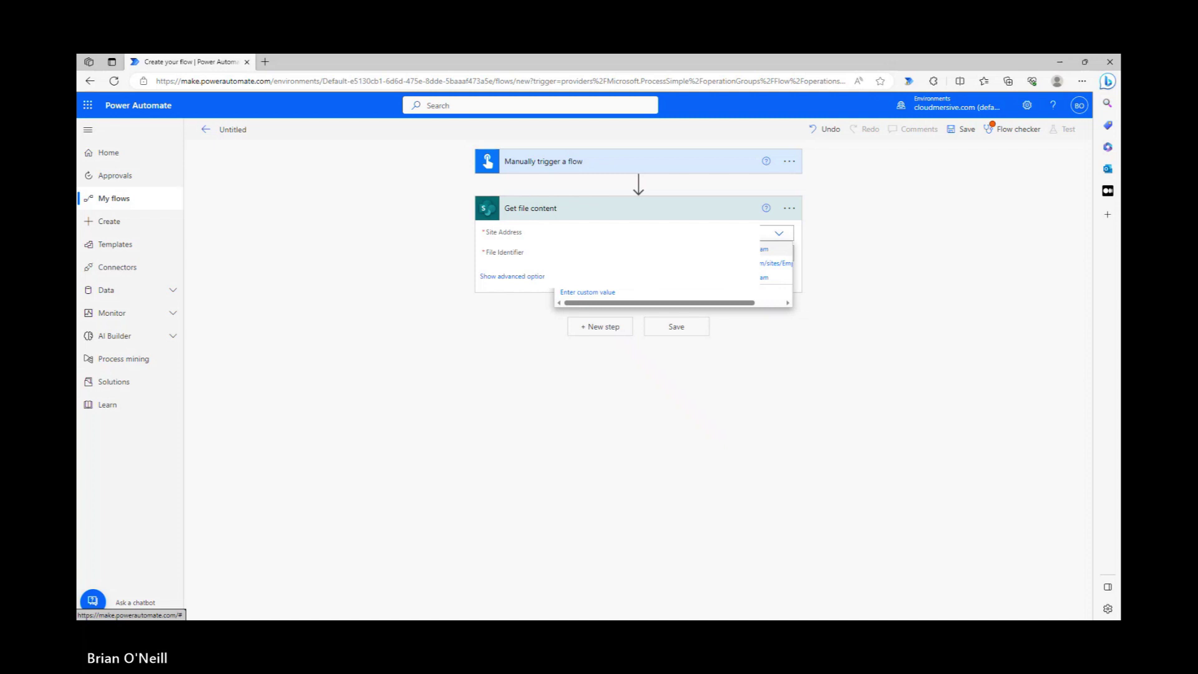
{"action": "left_click", "coordinate": [777, 250]}
{"action": "left_click", "coordinate": [784, 253]}
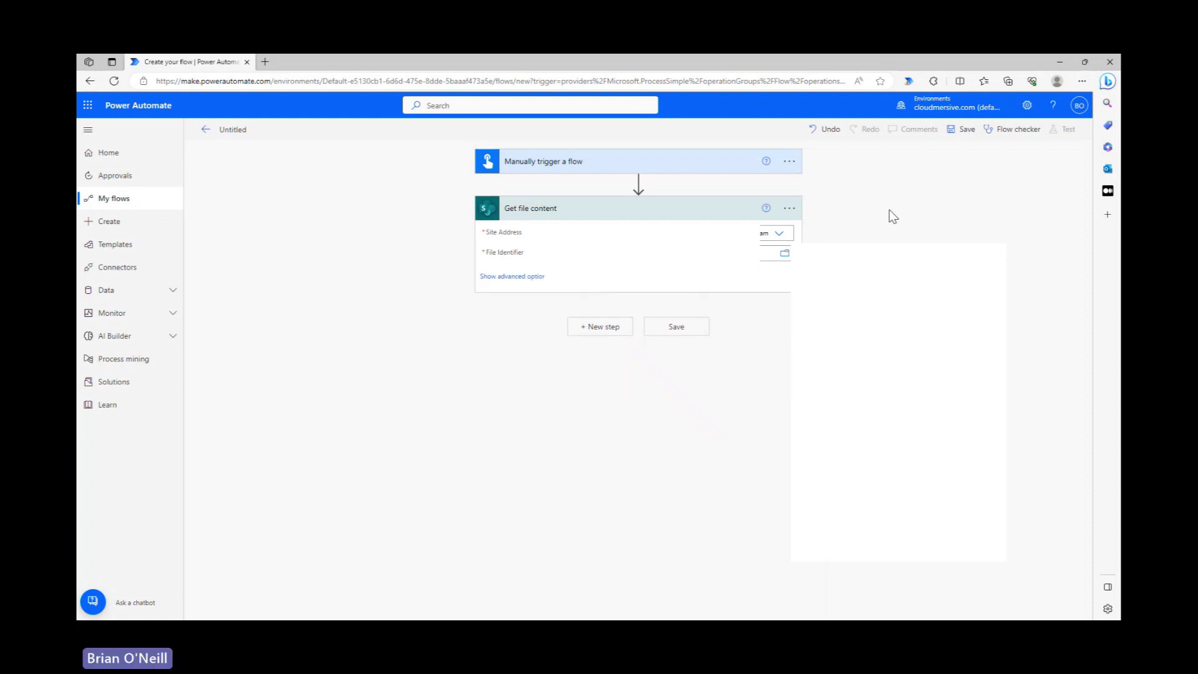
Add another step after Get file content using the Cloudmersive Document Conversion connector
{"action": "left_click", "coordinate": [609, 331]}
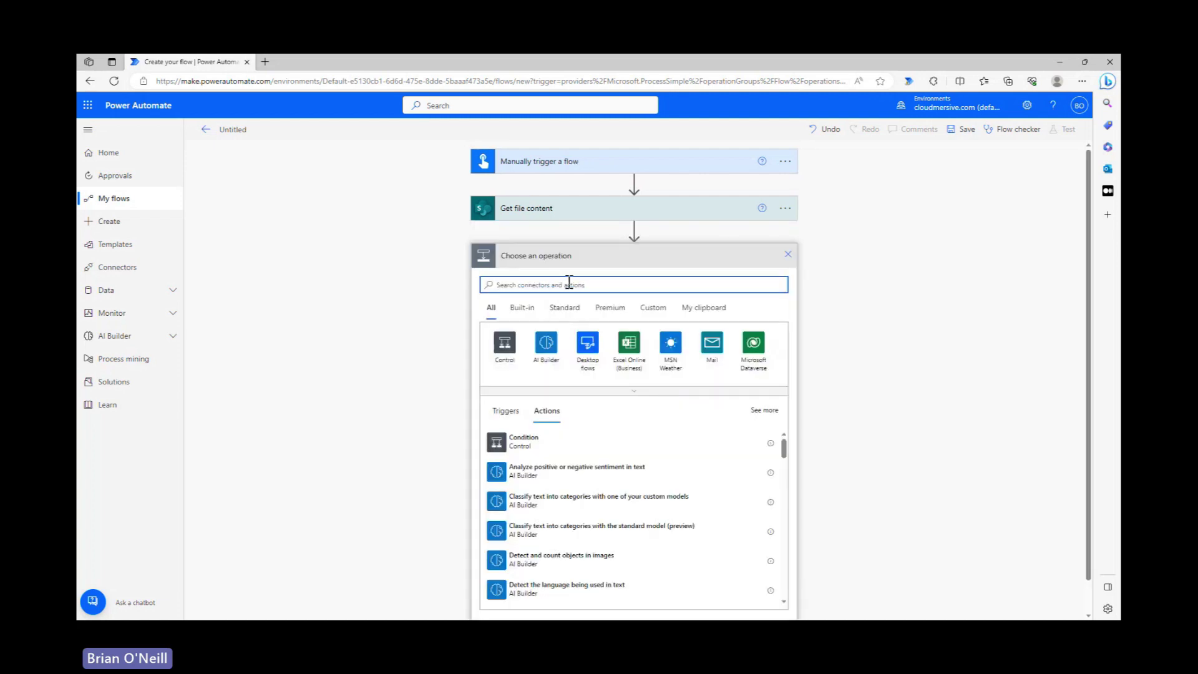
{"action": "type", "text": "cloudmersive"}
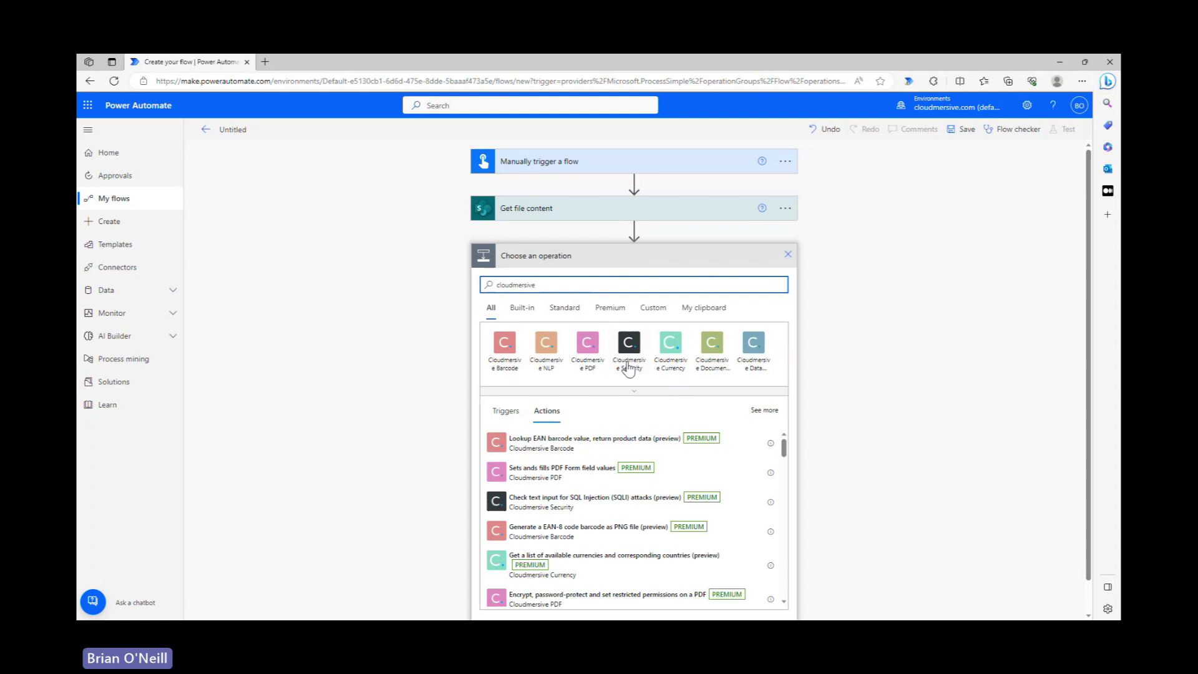
{"action": "left_click", "coordinate": [640, 396]}
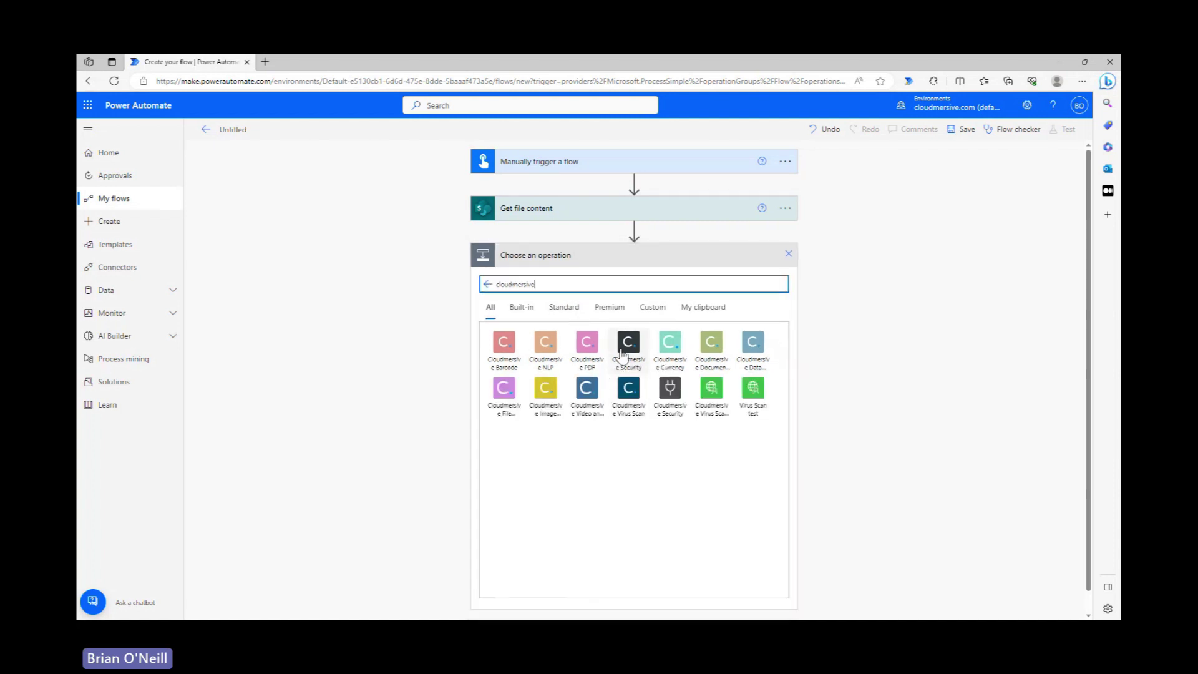
{"action": "left_click", "coordinate": [712, 346]}
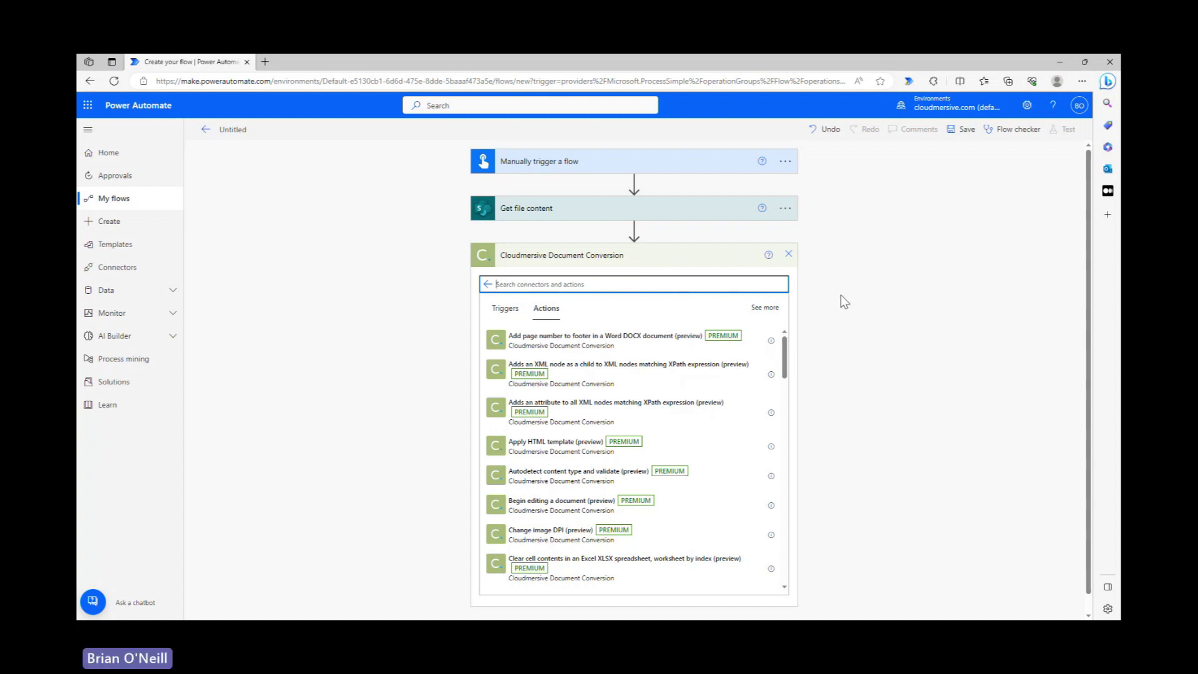
Choose the 'Get worksheets from a Excel XLSX spreadsheet (preview)' action for the new step
{"action": "type", "text": "get worksheets"}
{"action": "left_click", "coordinate": [581, 343]}
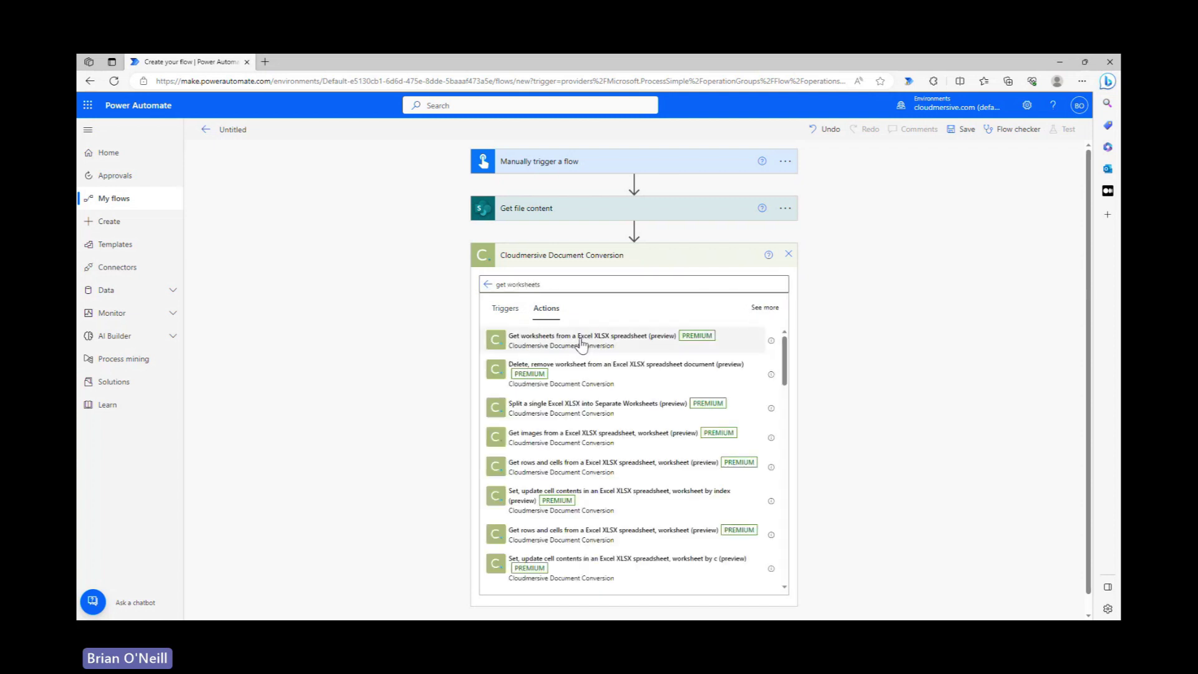
{"action": "left_click", "coordinate": [581, 343]}
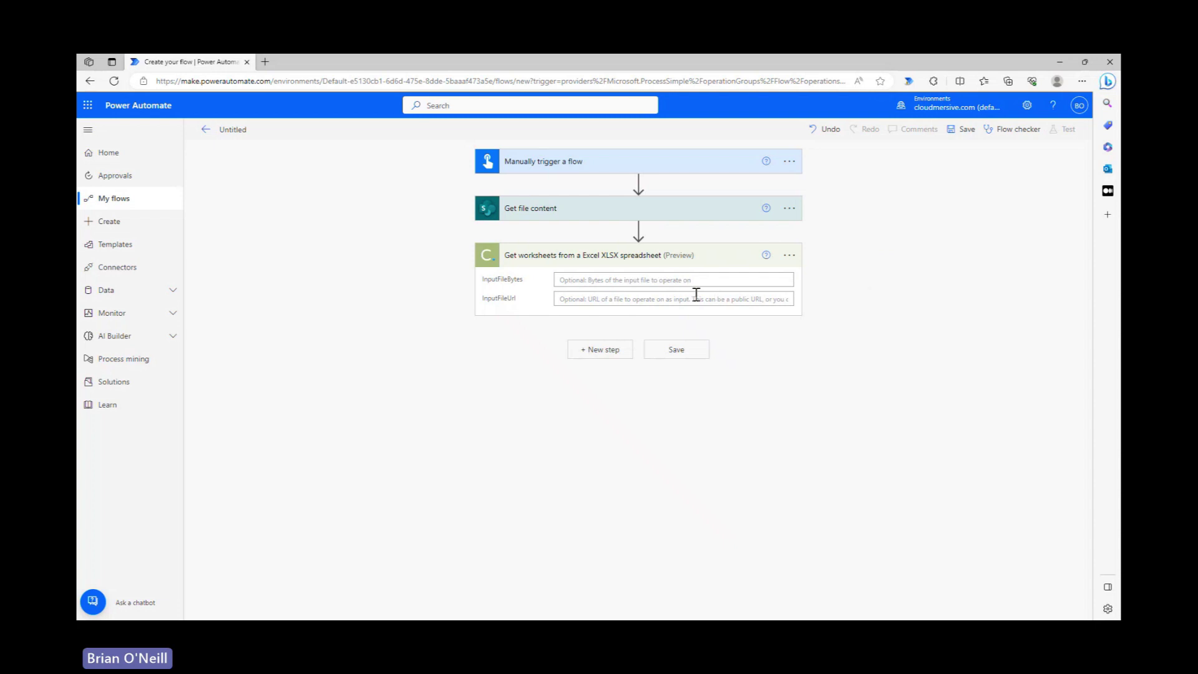
Set InputFileBytes to the SharePoint File Content output and save the flow
{"action": "left_click", "coordinate": [583, 281]}
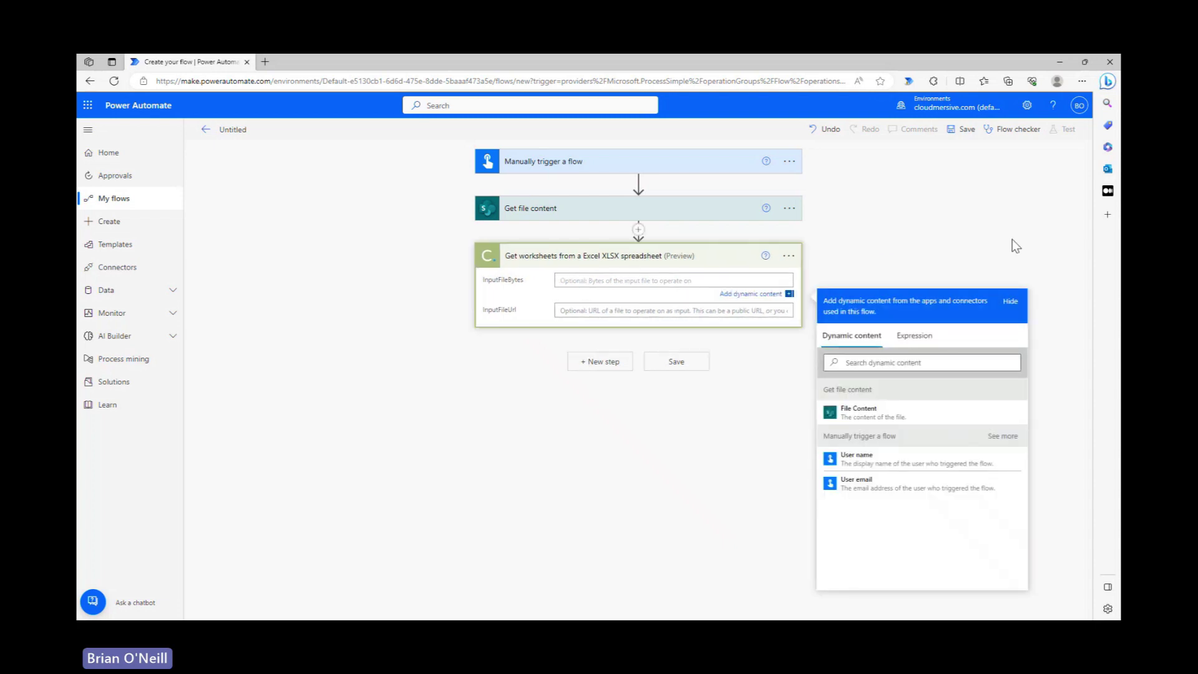
{"action": "left_click", "coordinate": [874, 412]}
{"action": "left_click", "coordinate": [878, 252]}
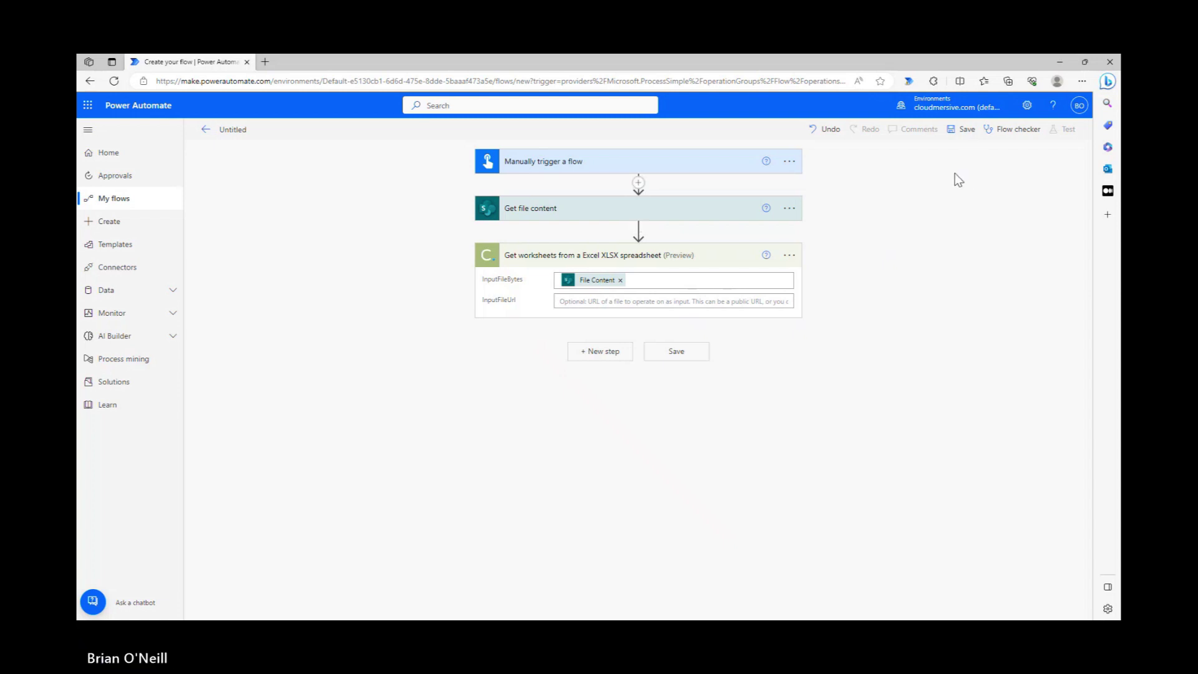
{"action": "left_click", "coordinate": [967, 130]}
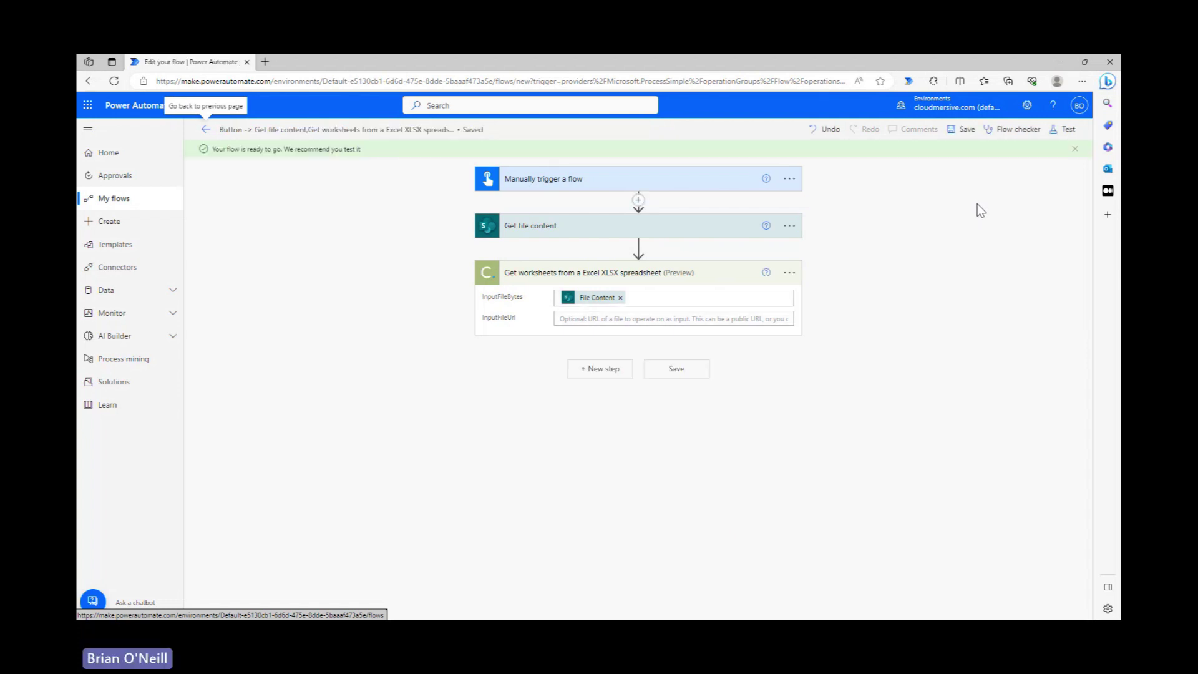
Run a manual test of the flow and wait for it to finish
{"action": "left_click", "coordinate": [1062, 139]}
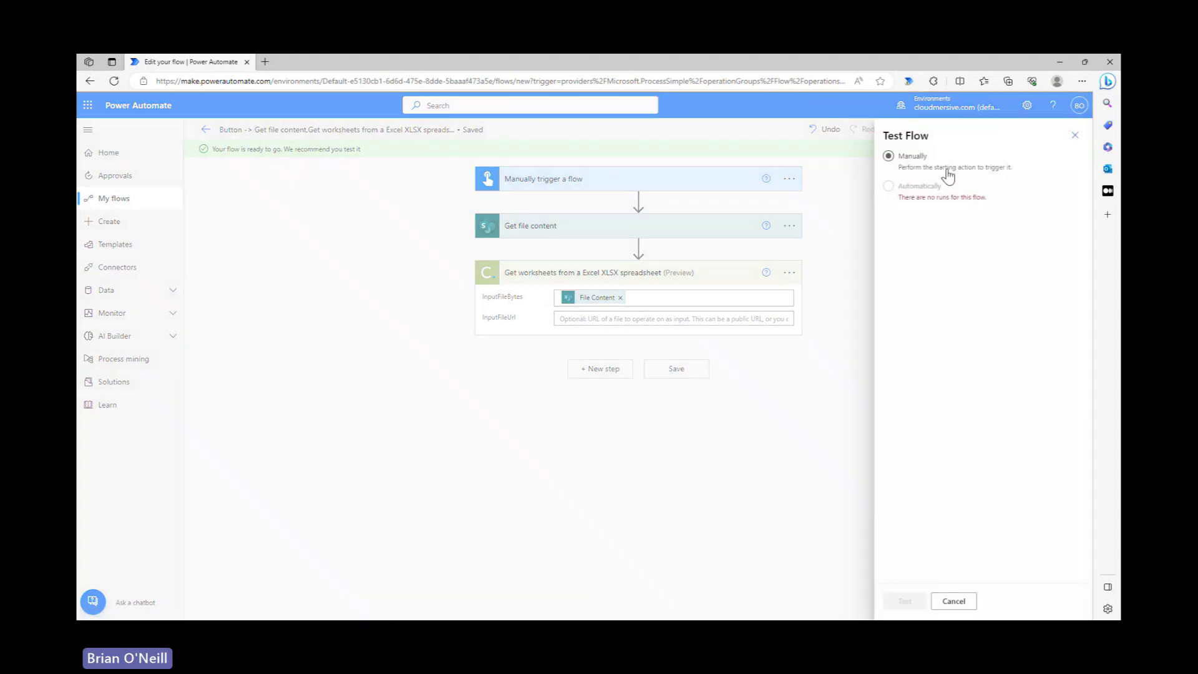
{"action": "left_click", "coordinate": [897, 601]}
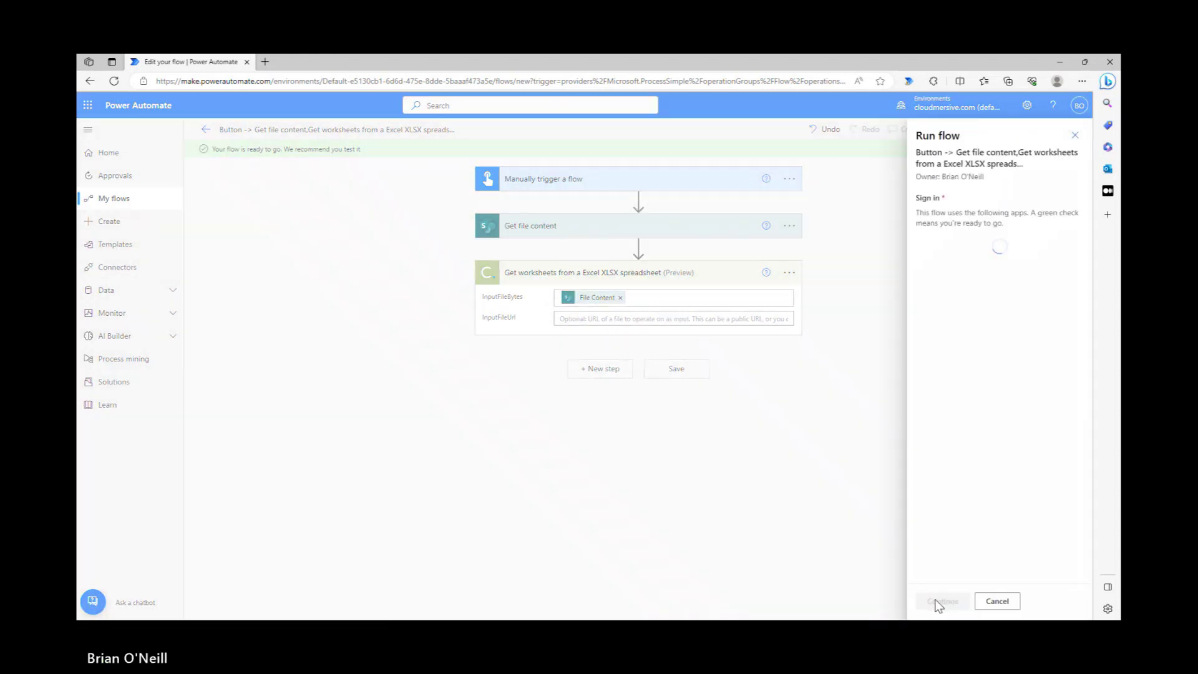
{"action": "left_click", "coordinate": [938, 602]}
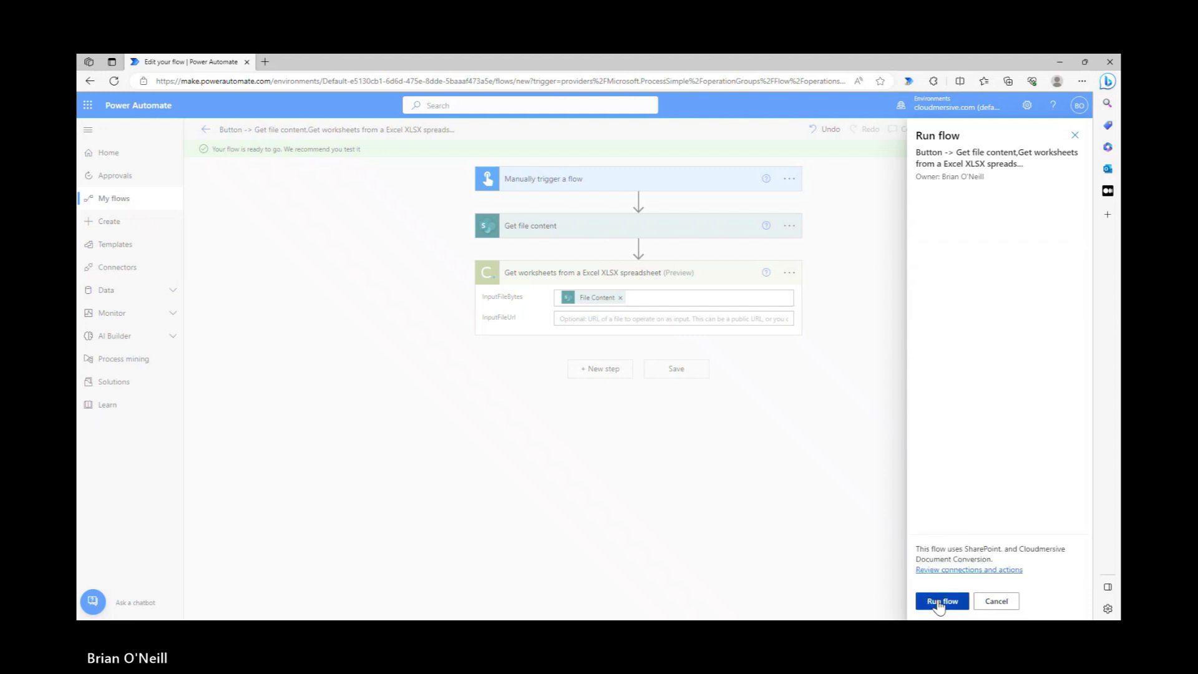
{"action": "left_click", "coordinate": [938, 602]}
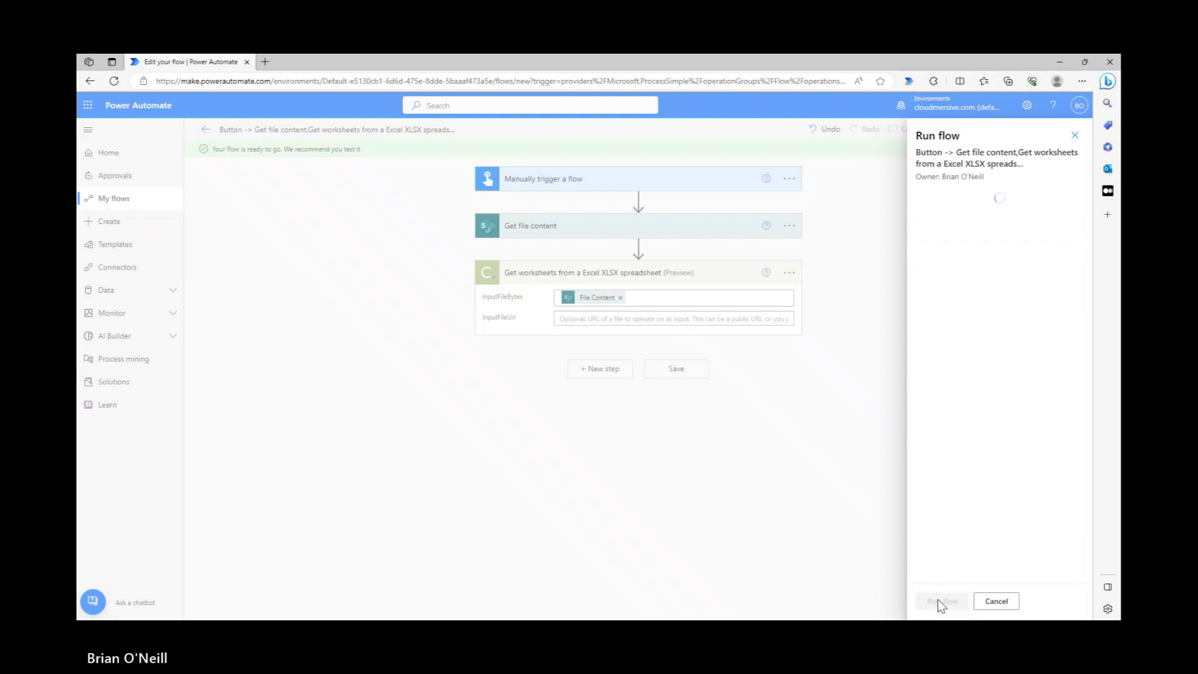
{"action": "left_click", "coordinate": [937, 602]}
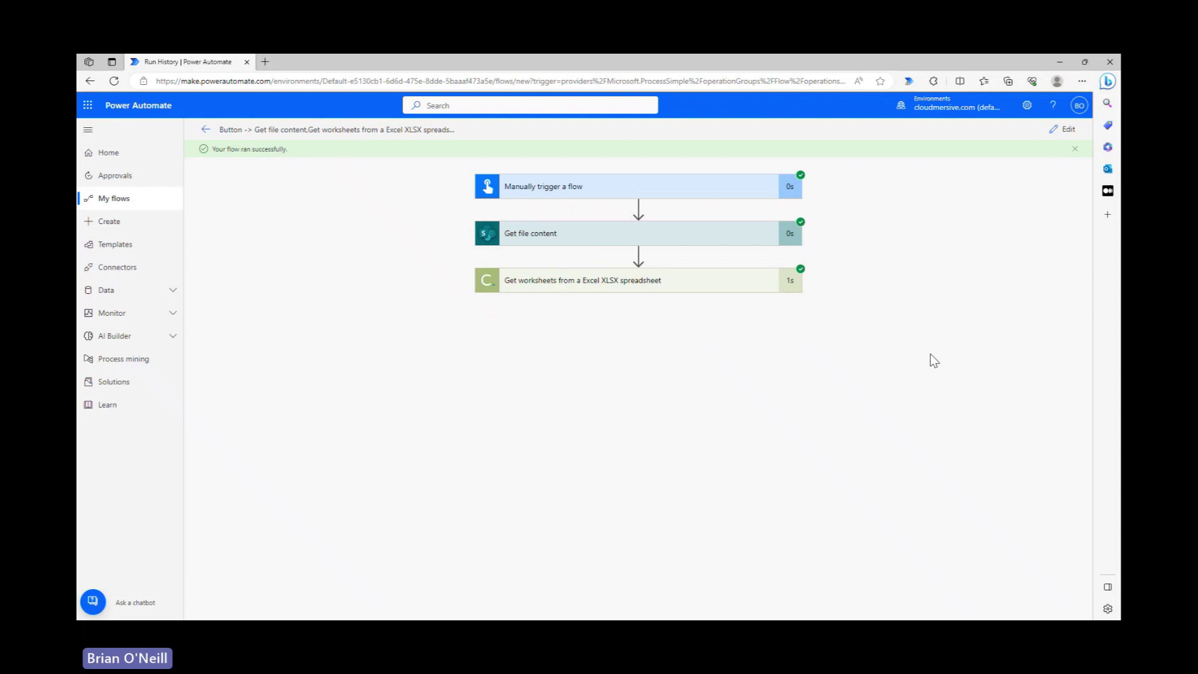
Expand the Get worksheets run details and scroll to its Worksheets output
{"action": "left_click", "coordinate": [718, 291]}
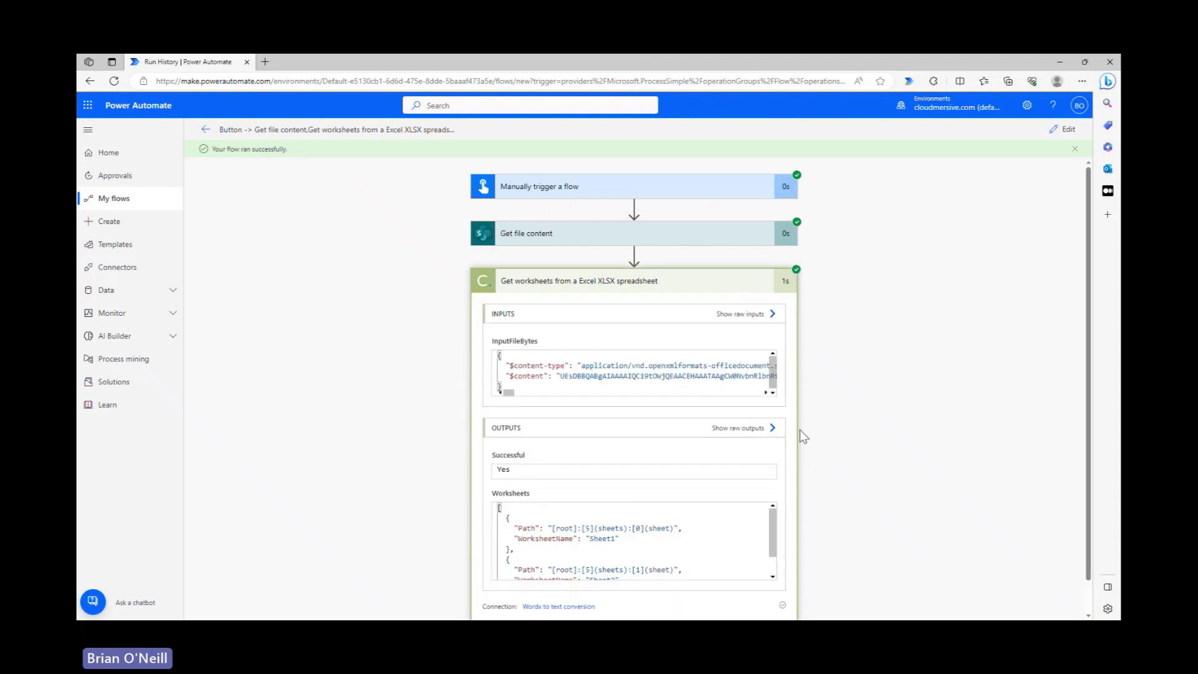
{"action": "scroll", "coordinate": [686, 487], "scroll_direction": "down", "scroll_amount": 1}
{"action": "scroll", "coordinate": [680, 504], "scroll_direction": "down", "scroll_amount": 1}
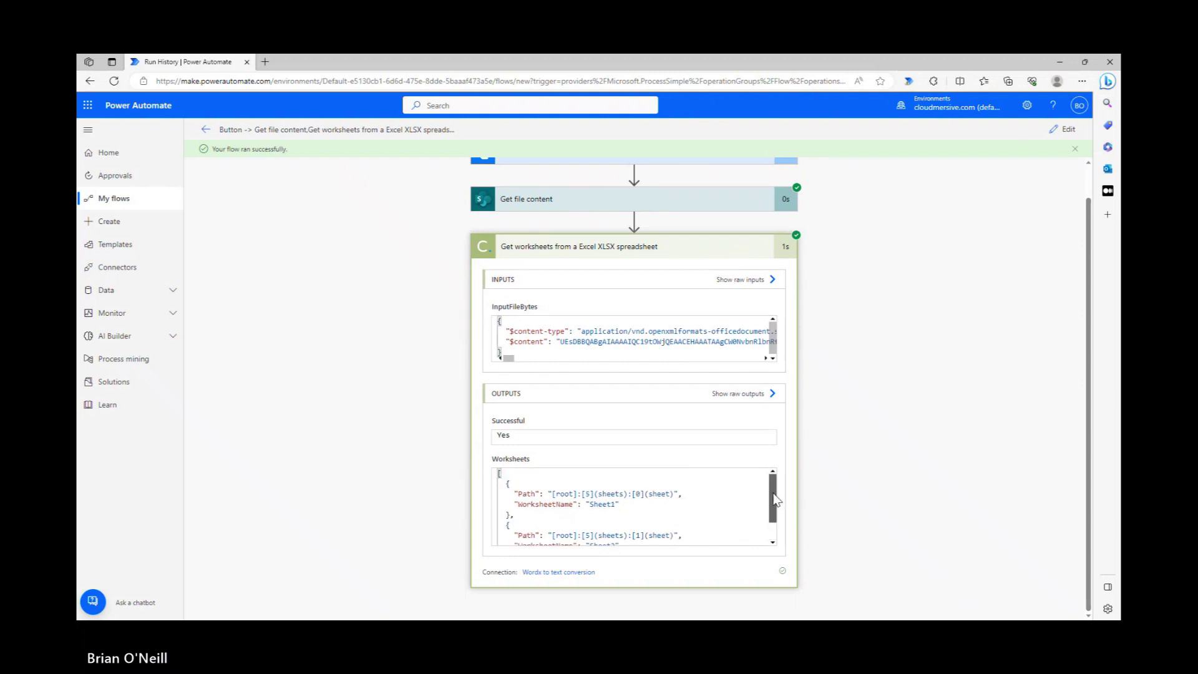
{"action": "scroll", "coordinate": [774, 507], "scroll_direction": "up", "scroll_amount": 1}
{"action": "scroll", "coordinate": [773, 506], "scroll_direction": "down", "scroll_amount": 1}
{"action": "scroll", "coordinate": [773, 506], "scroll_direction": "up", "scroll_amount": 1}
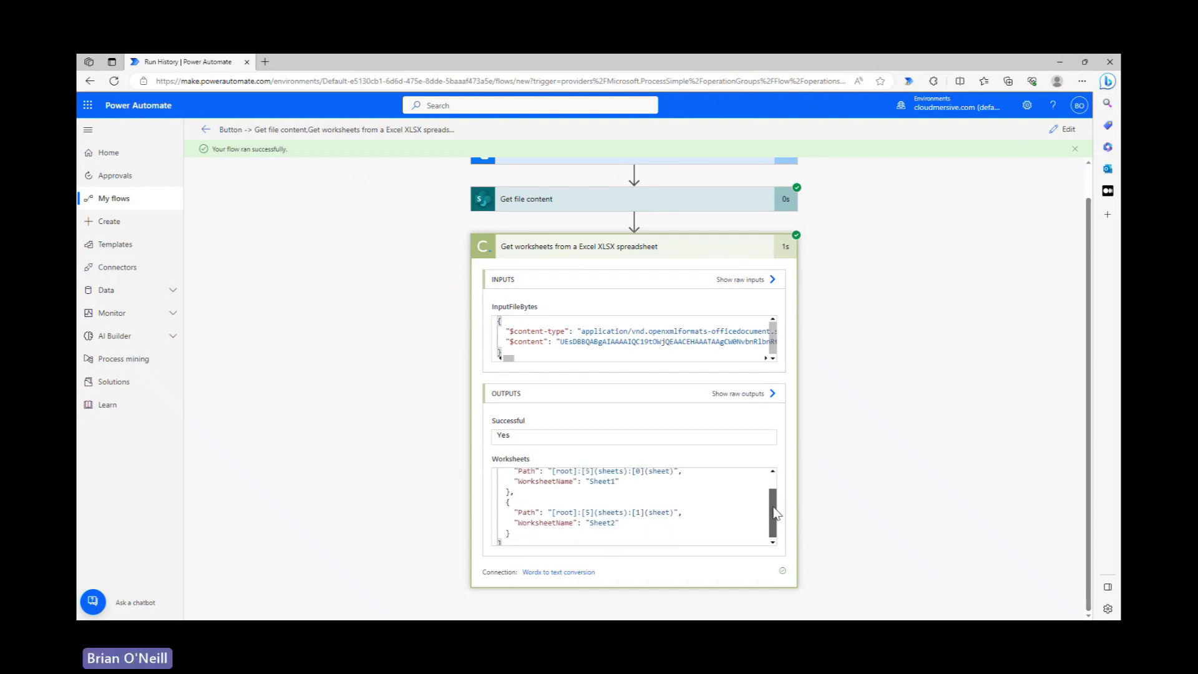
{"action": "scroll", "coordinate": [773, 507], "scroll_direction": "down", "scroll_amount": 1}
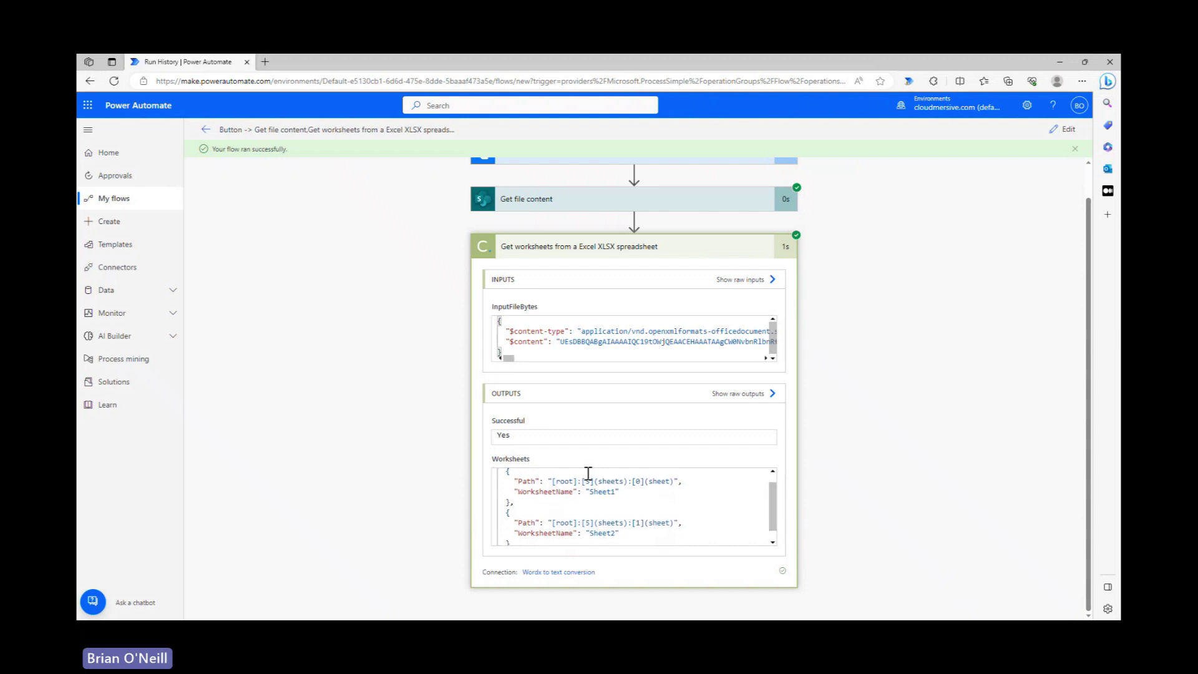
Highlight the Path and WorksheetName entries showing Sheet1 and Sheet2 in the output JSON
{"action": "left_click", "coordinate": [521, 484]}
{"action": "left_click", "coordinate": [551, 492]}
{"action": "left_click_drag", "start_coordinate": [521, 493], "coordinate": [572, 492]}
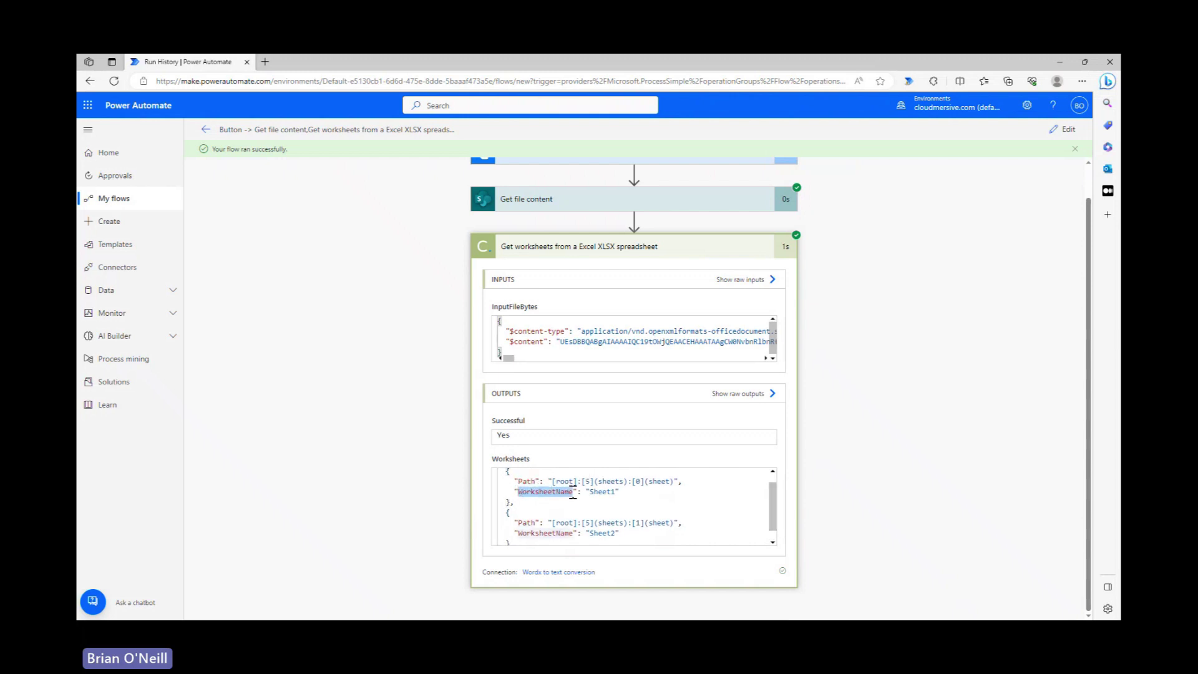
{"action": "left_click", "coordinate": [663, 510]}
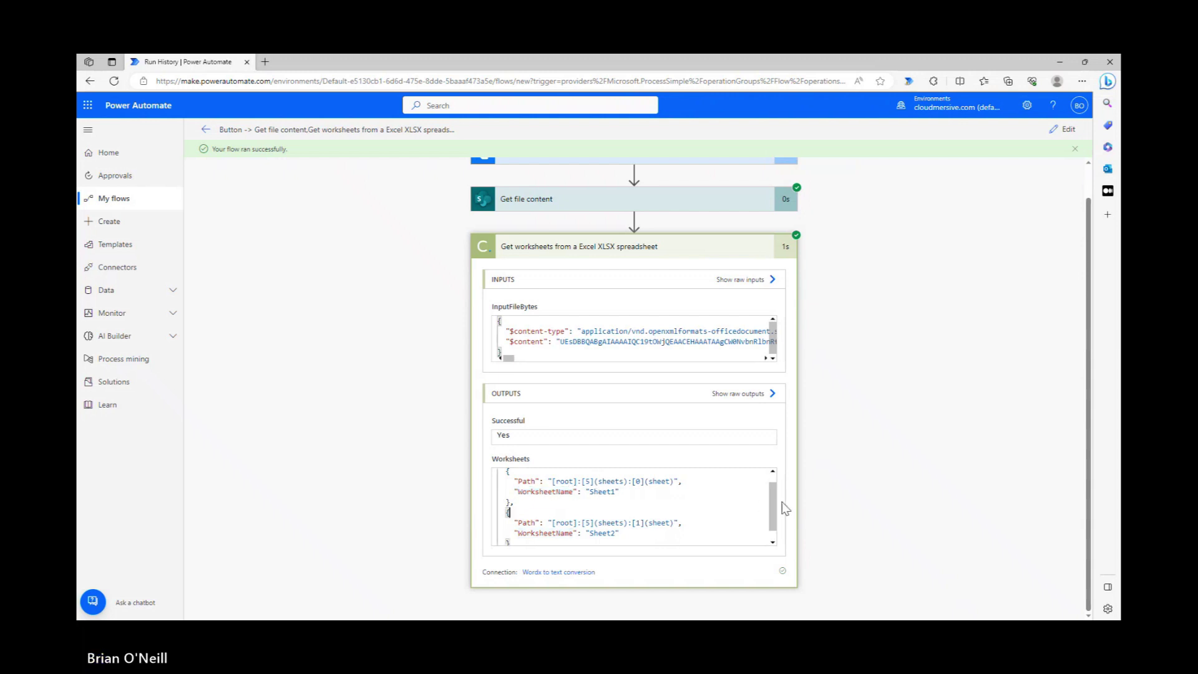
{"action": "left_click_drag", "start_coordinate": [774, 514], "coordinate": [774, 519]}
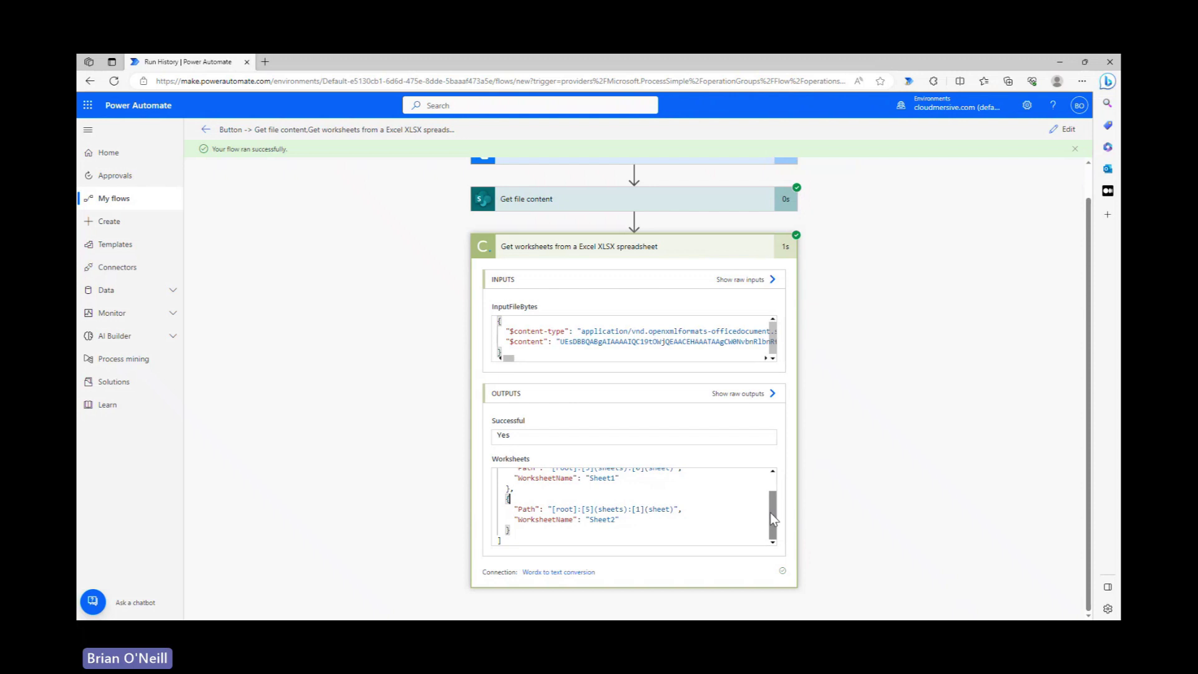
{"action": "mouse_move", "coordinate": [770, 513]}
{"action": "left_mouse_down"}
{"action": "mouse_move", "coordinate": [771, 499]}
{"action": "mouse_move", "coordinate": [769, 514]}
{"action": "left_mouse_up"}
{"action": "scroll", "coordinate": [774, 520], "scroll_direction": "up", "scroll_amount": 1}
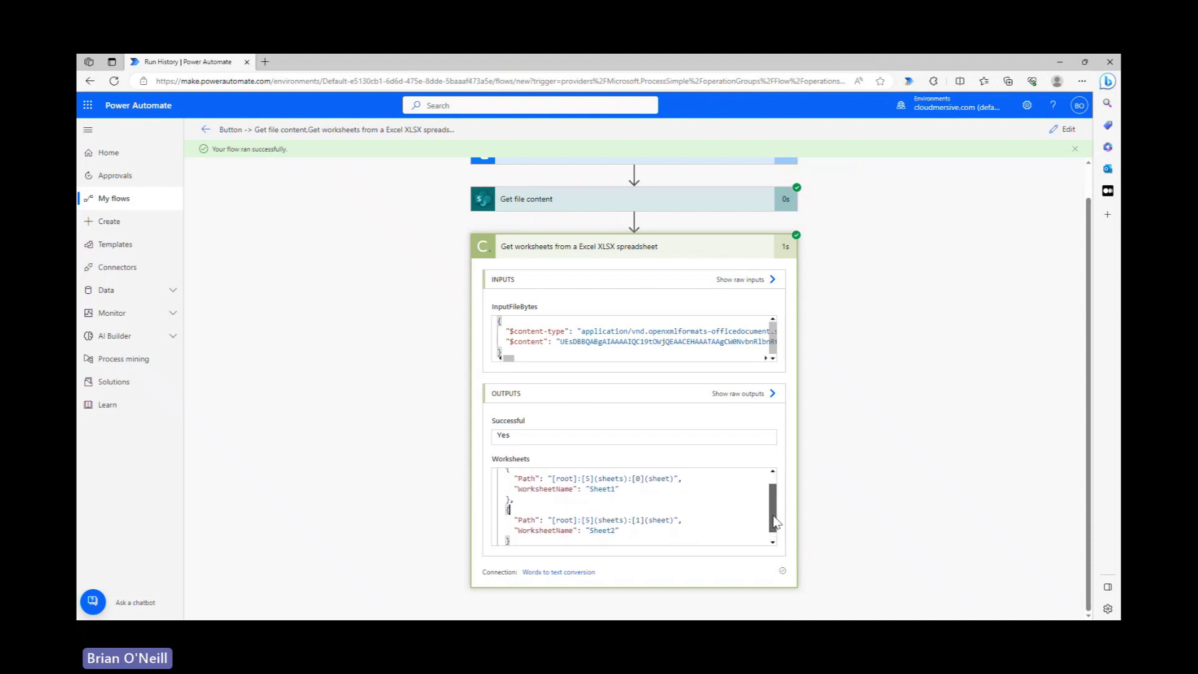
{"action": "left_click_drag", "start_coordinate": [774, 521], "coordinate": [774, 523]}
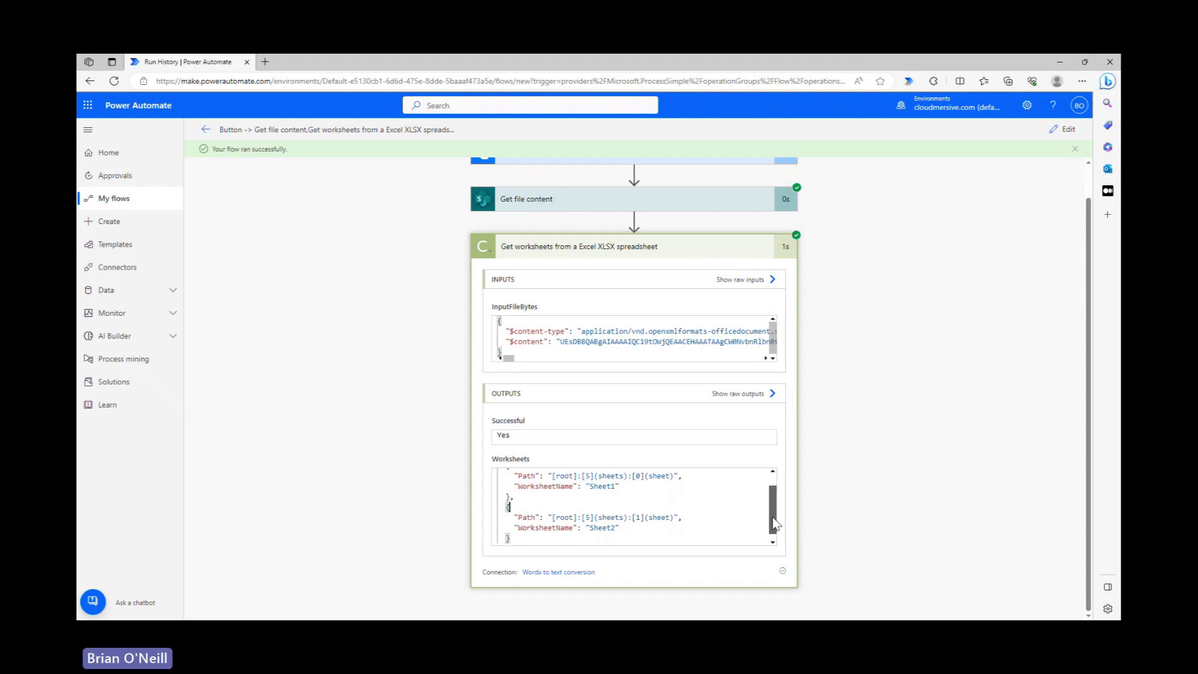
{"action": "left_click_drag", "start_coordinate": [774, 524], "coordinate": [773, 519]}
{"action": "left_click", "coordinate": [692, 500]}
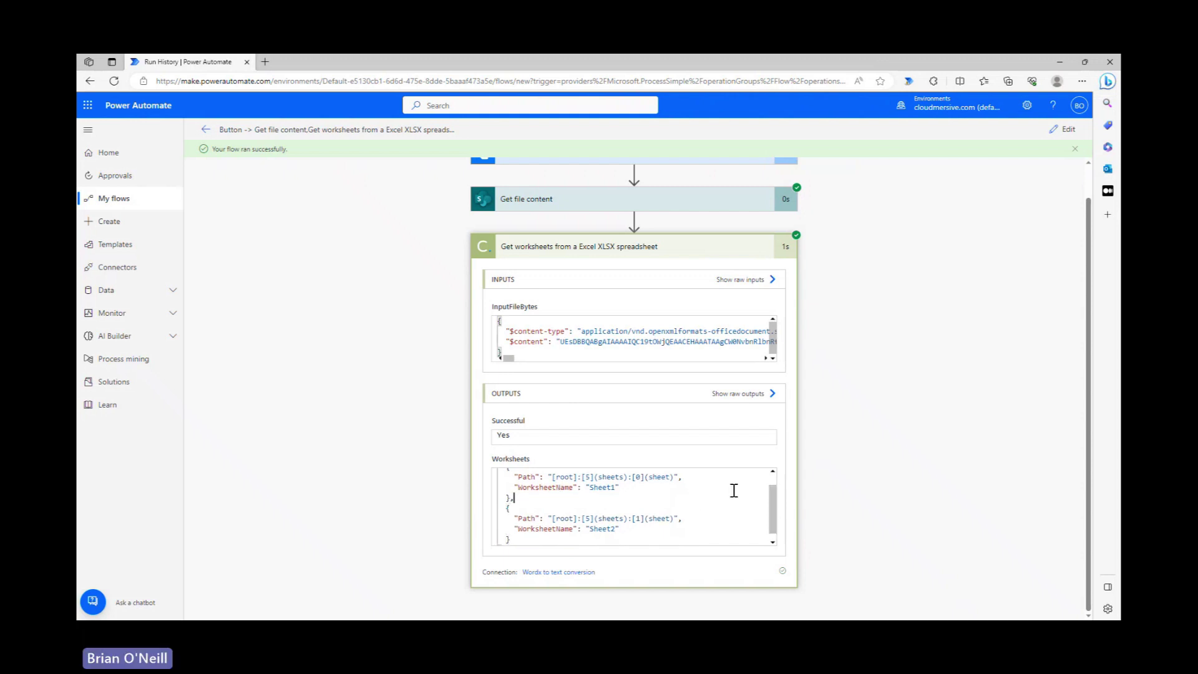
{"action": "left_click_drag", "start_coordinate": [771, 502], "coordinate": [770, 495]}
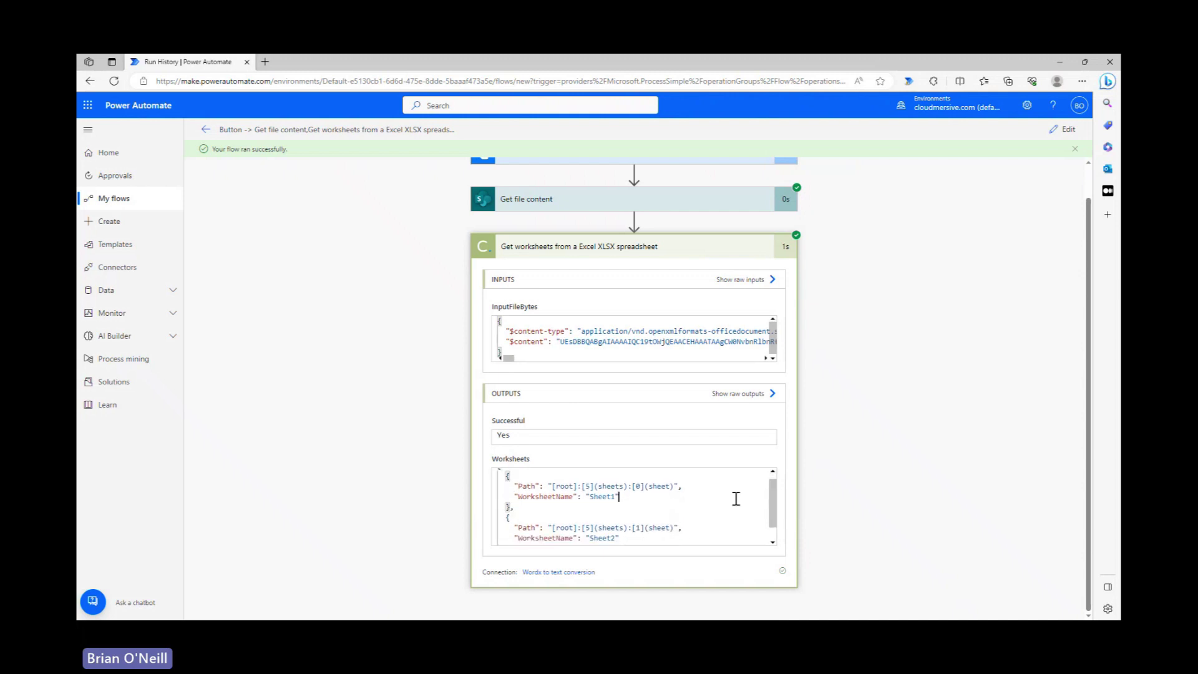
{"action": "left_click", "coordinate": [736, 520]}
{"action": "left_click", "coordinate": [714, 512]}
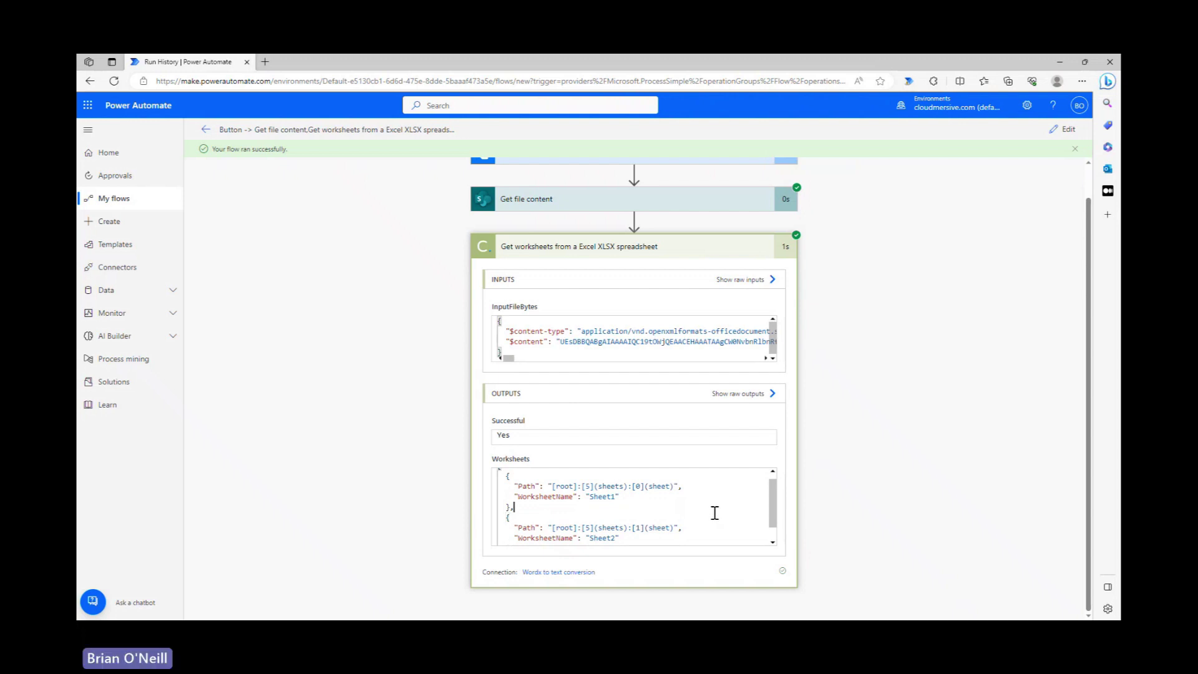